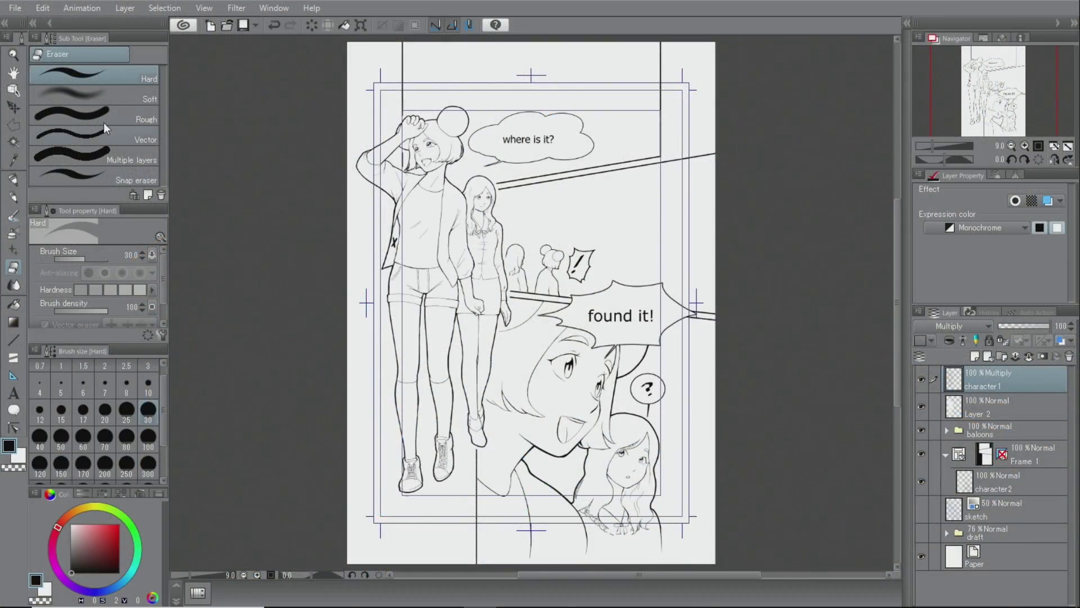
Step: Bring up the File > Import > Image… command for the manga page
{"action": "left_click", "coordinate": [9, 11]}
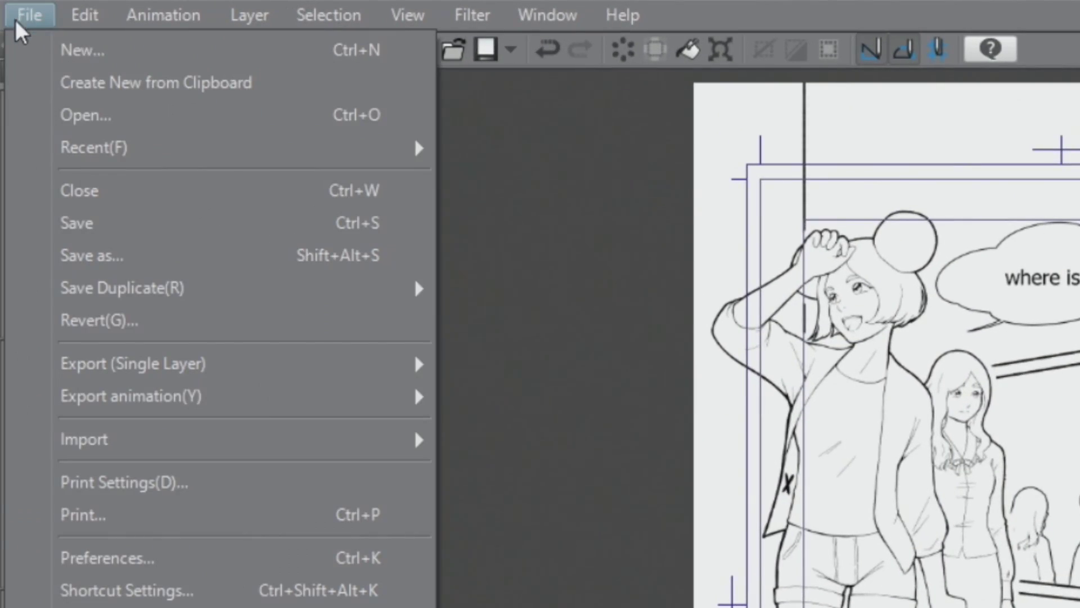
{"action": "mouse_move", "coordinate": [212, 447]}
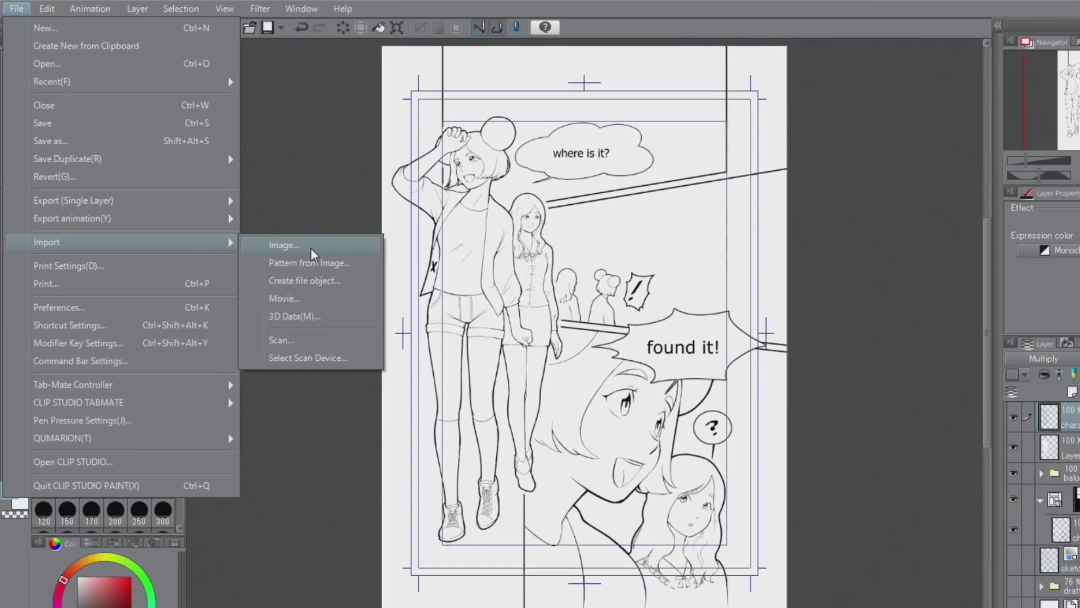
Step: Import the harajuku street photo onto the page as a new layer
{"action": "left_click", "coordinate": [566, 457]}
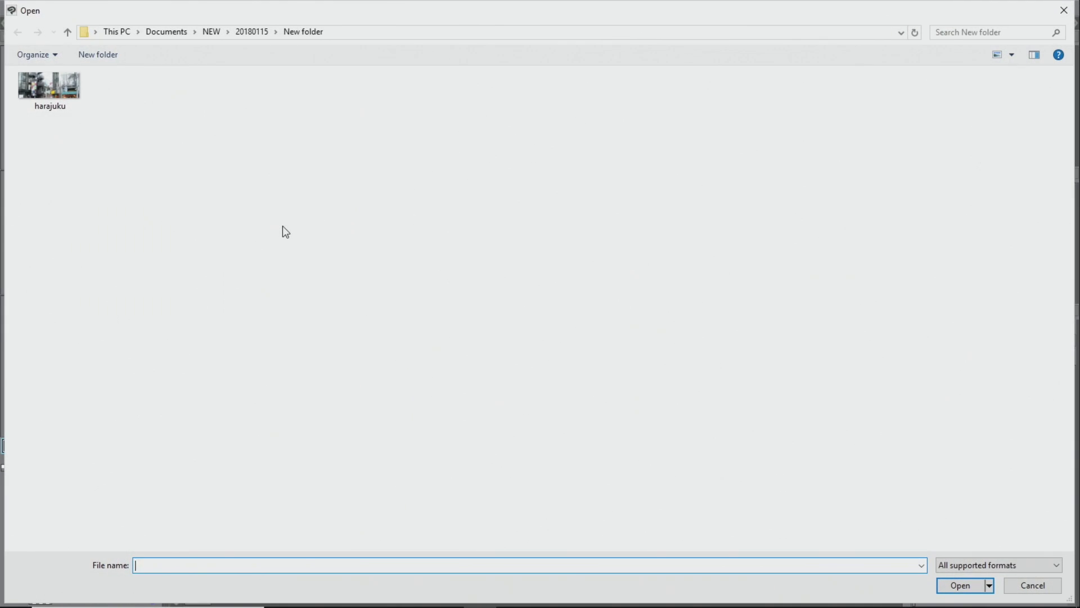
{"action": "left_click", "coordinate": [62, 107]}
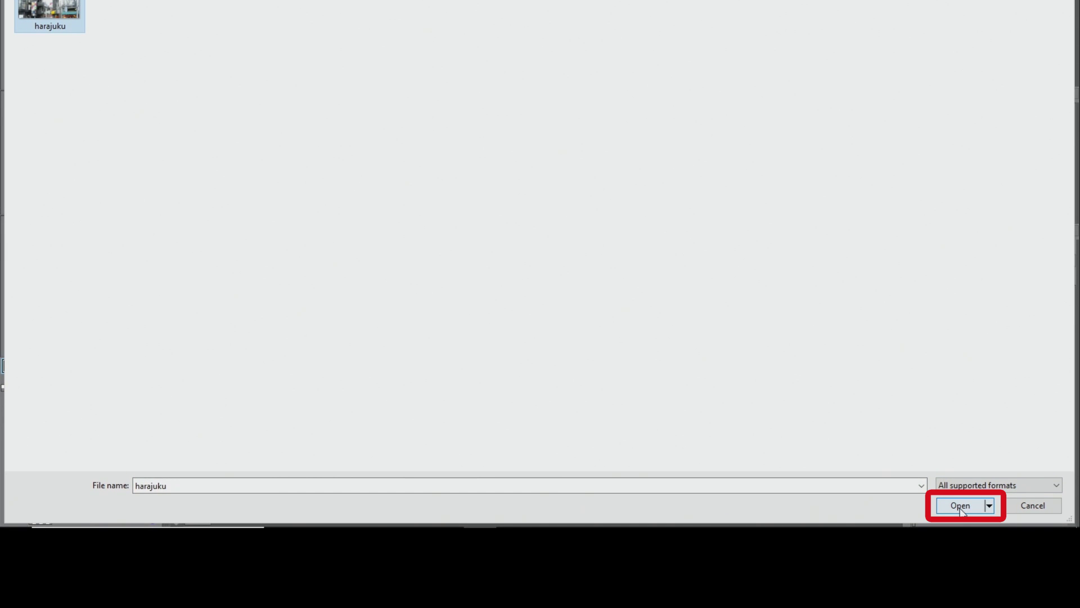
{"action": "left_click", "coordinate": [960, 505]}
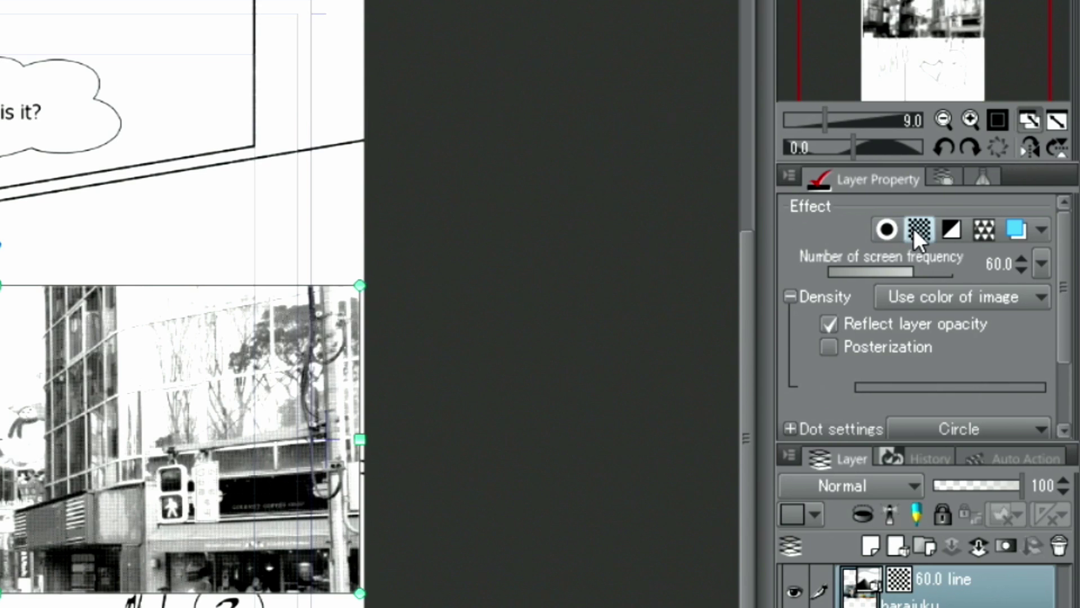
Step: Turn off the harajuku photo's tone effect and drag the photo up toward the top panel
{"action": "left_click", "coordinate": [915, 229]}
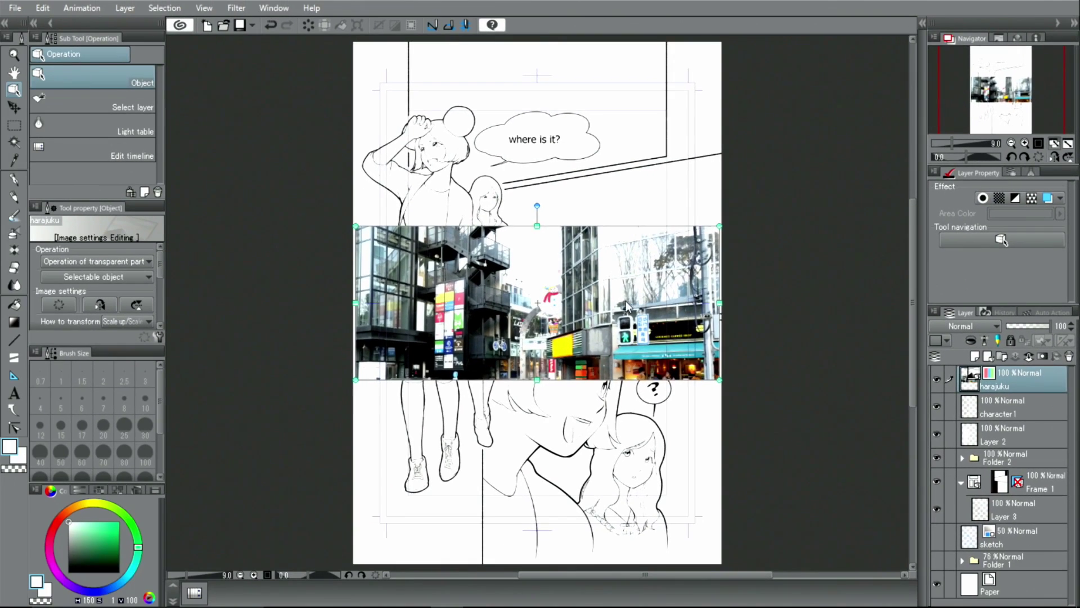
{"action": "left_click_drag", "start_coordinate": [615, 289], "coordinate": [625, 118]}
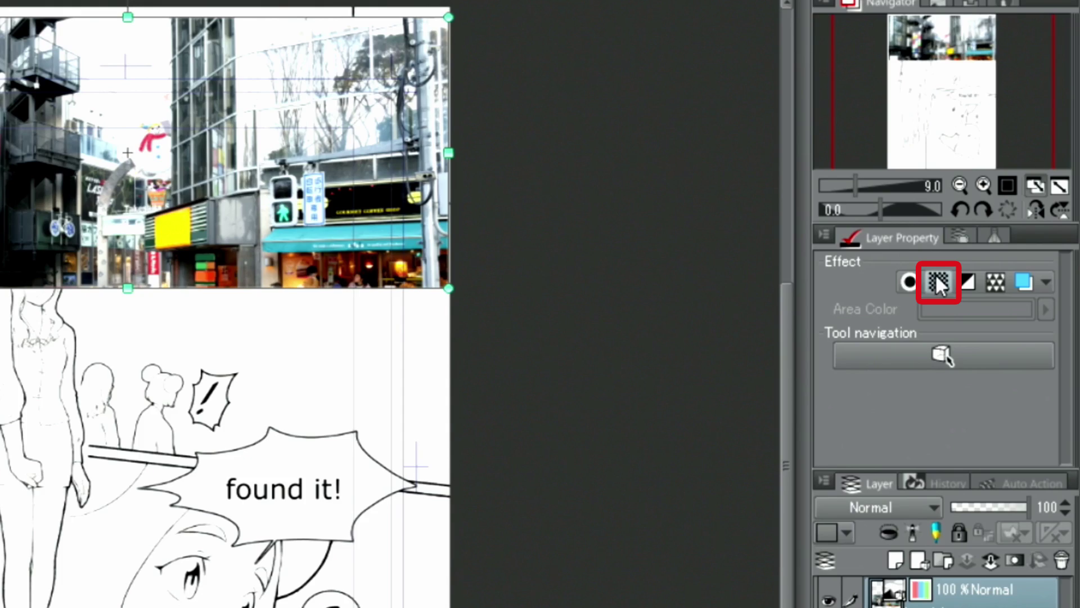
Step: Reapply the 60.0-line circle-dot tone to the photo, zoom in to inspect the dots, then zoom back out
{"action": "left_click", "coordinate": [936, 280]}
{"action": "left_click", "coordinate": [983, 185]}
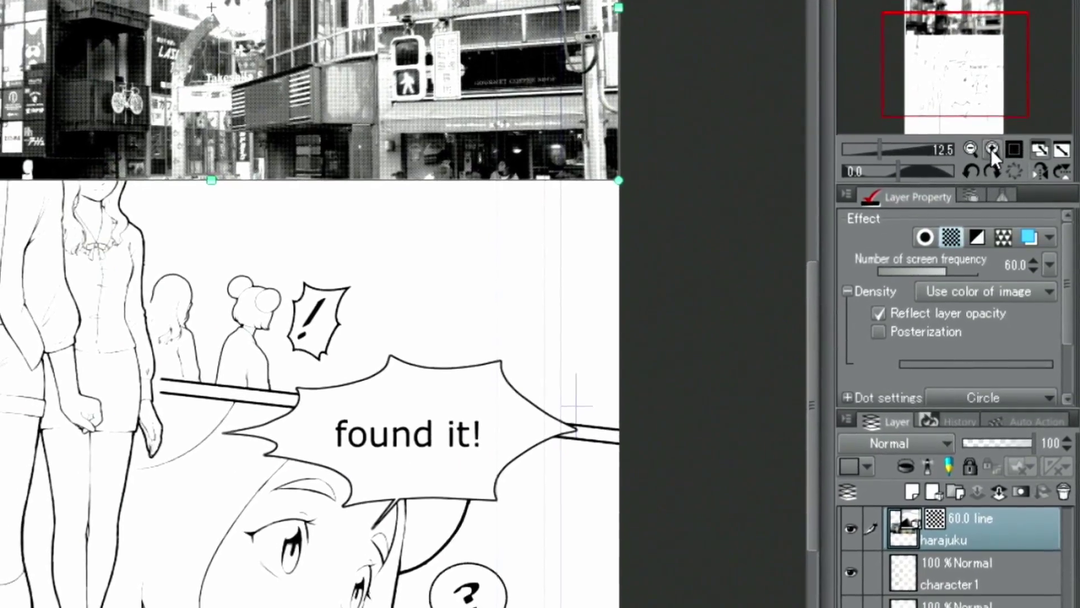
{"action": "left_click", "coordinate": [992, 149]}
{"action": "left_click", "coordinate": [992, 149]}
{"action": "left_click", "coordinate": [992, 149]}
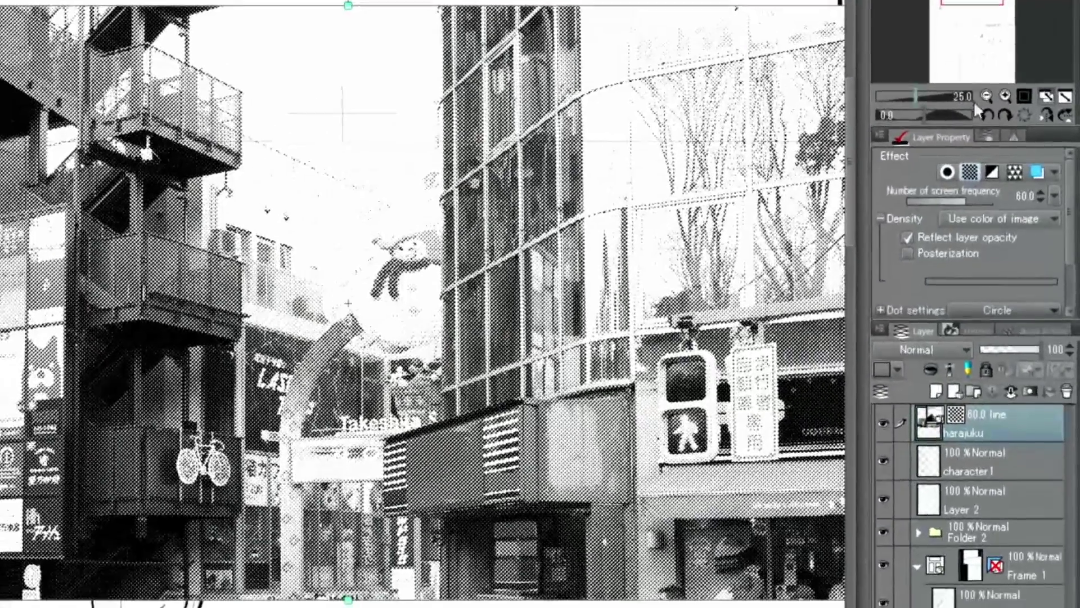
{"action": "left_click", "coordinate": [986, 96]}
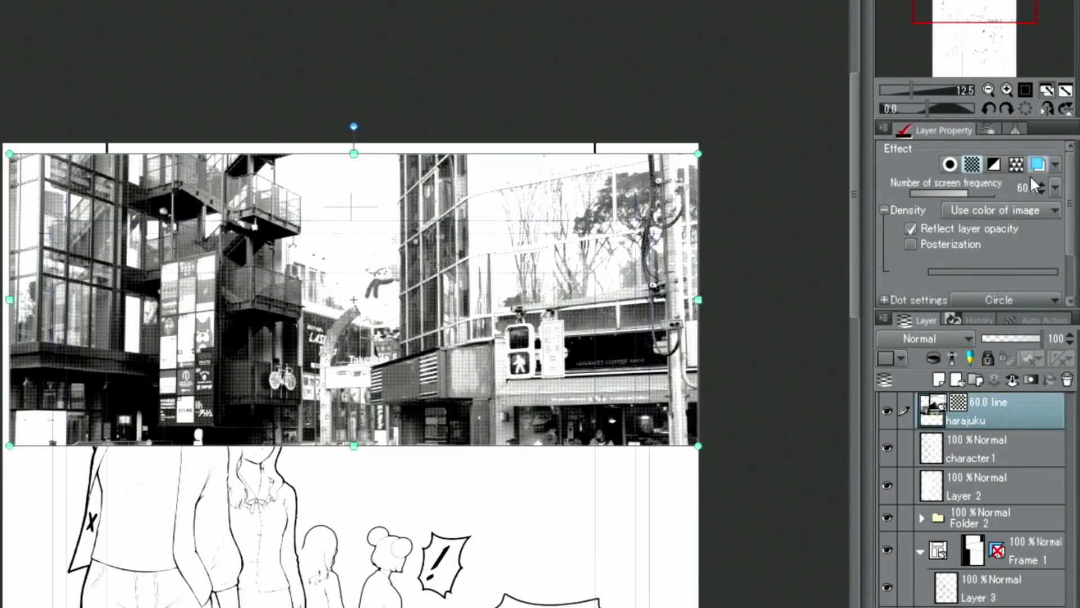
Step: Enable posterization on the photo's tone at levels 100 and 30, pushing more into solid black
{"action": "left_click", "coordinate": [912, 244]}
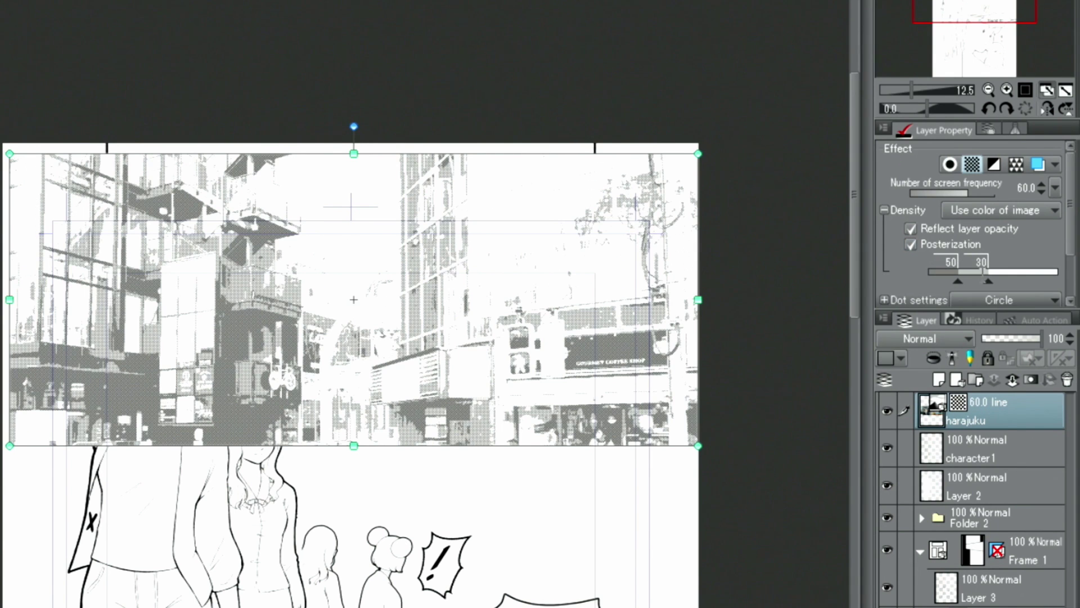
{"action": "mouse_move", "coordinate": [989, 283]}
{"action": "left_mouse_down"}
{"action": "mouse_move", "coordinate": [1029, 283]}
{"action": "mouse_move", "coordinate": [984, 283]}
{"action": "left_mouse_up"}
{"action": "left_click", "coordinate": [979, 262]}
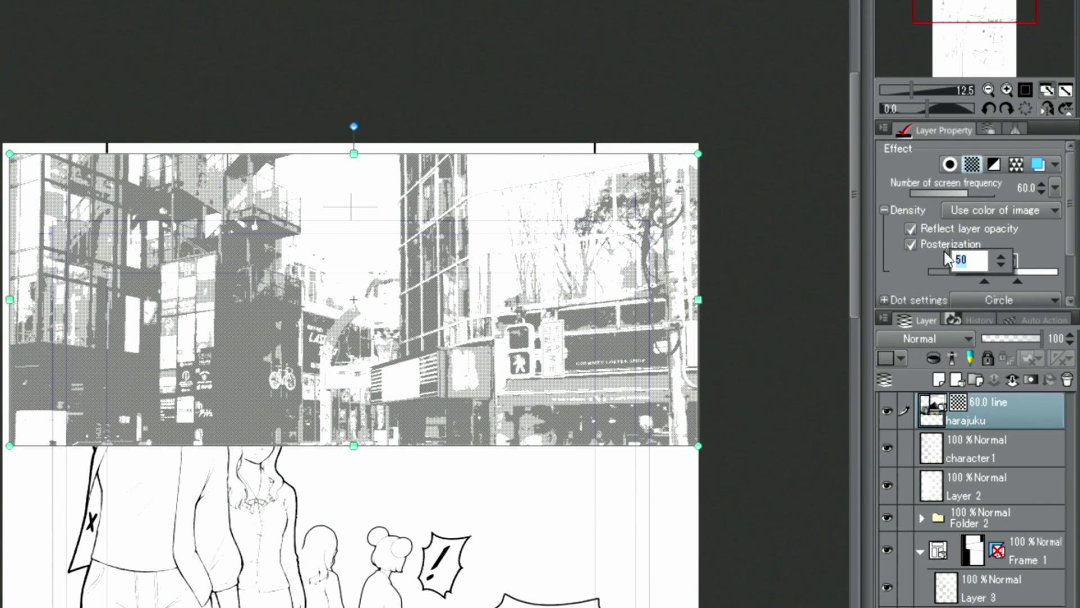
{"action": "type", "text": "100"}
{"action": "key", "text": "Return"}
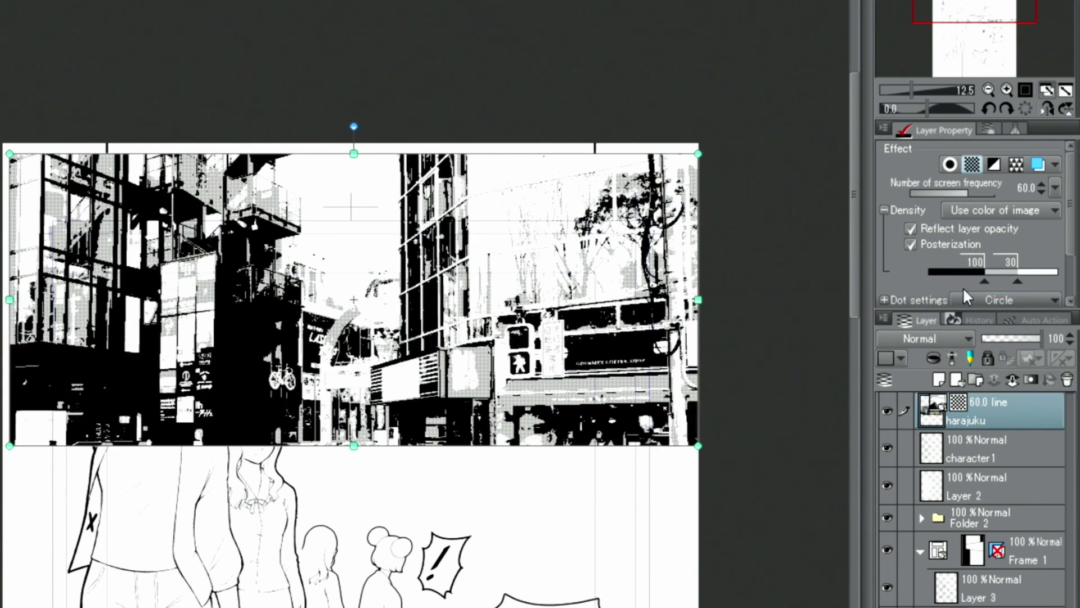
{"action": "mouse_move", "coordinate": [982, 291]}
{"action": "left_mouse_down"}
{"action": "mouse_move", "coordinate": [970, 291]}
{"action": "mouse_move", "coordinate": [1026, 285]}
{"action": "left_mouse_up"}
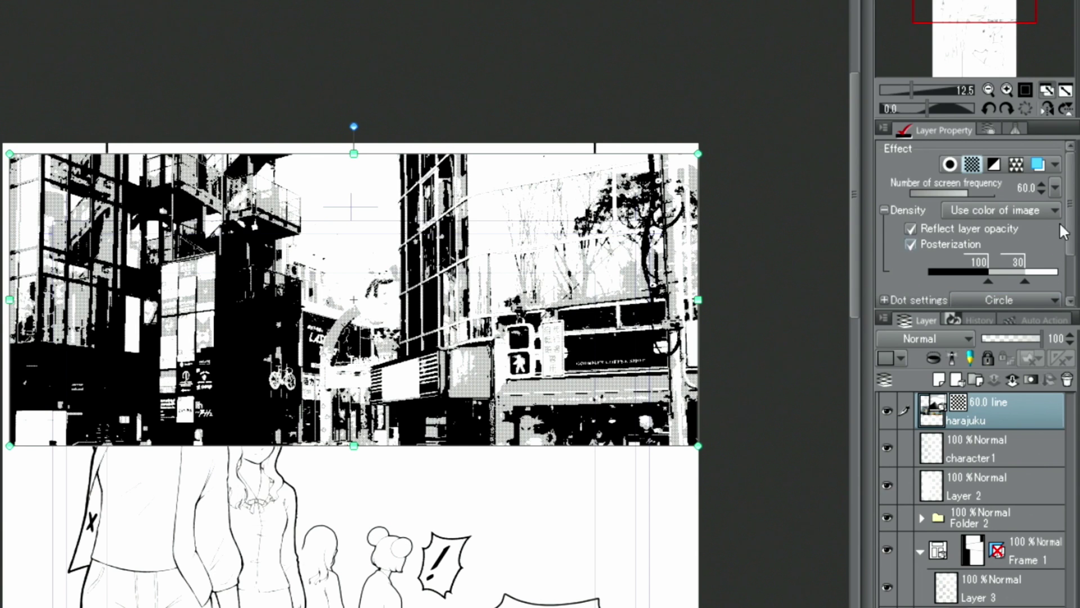
Step: Change the photo tone's screen frequency to 30.0 for coarser dots
{"action": "left_click", "coordinate": [1056, 188]}
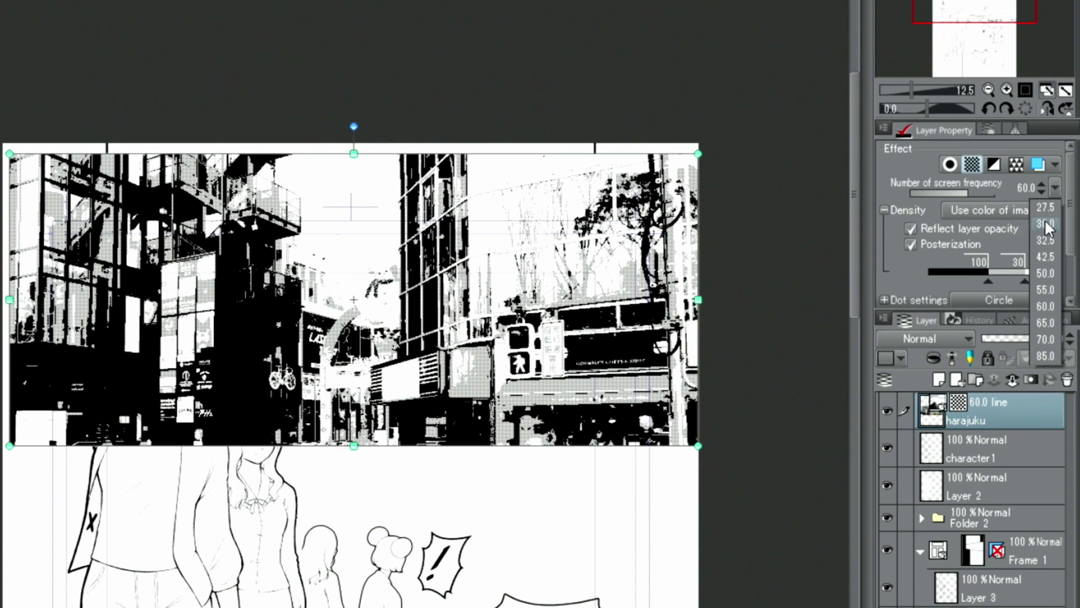
{"action": "left_click", "coordinate": [1045, 223]}
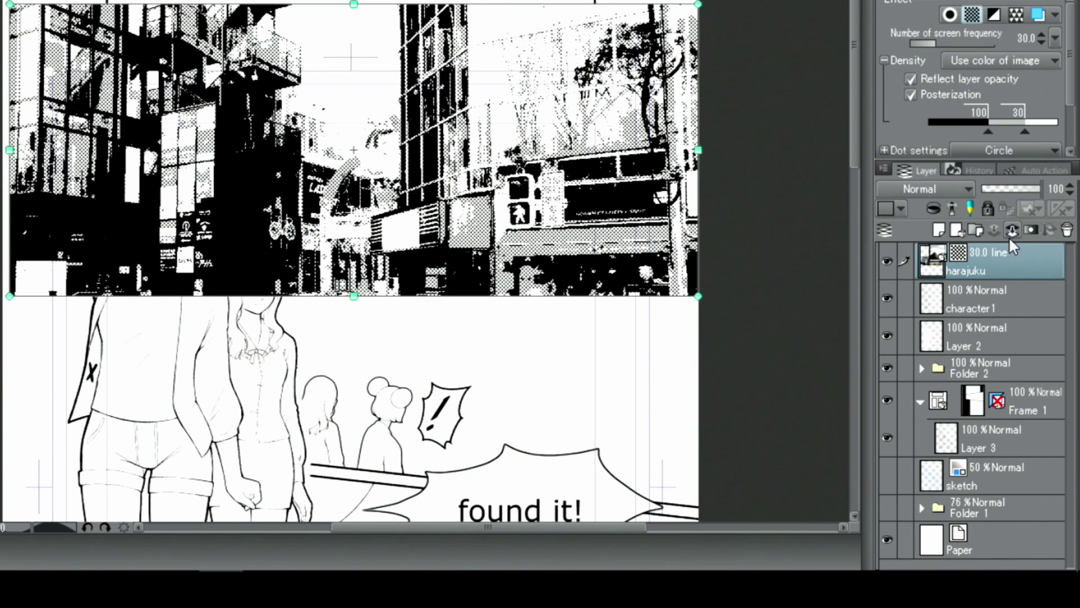
Step: Move the harajuku layer into the Frame 1 folder, nudge the photo up-left, and add a layer mask
{"action": "left_click_drag", "start_coordinate": [1016, 258], "coordinate": [992, 411]}
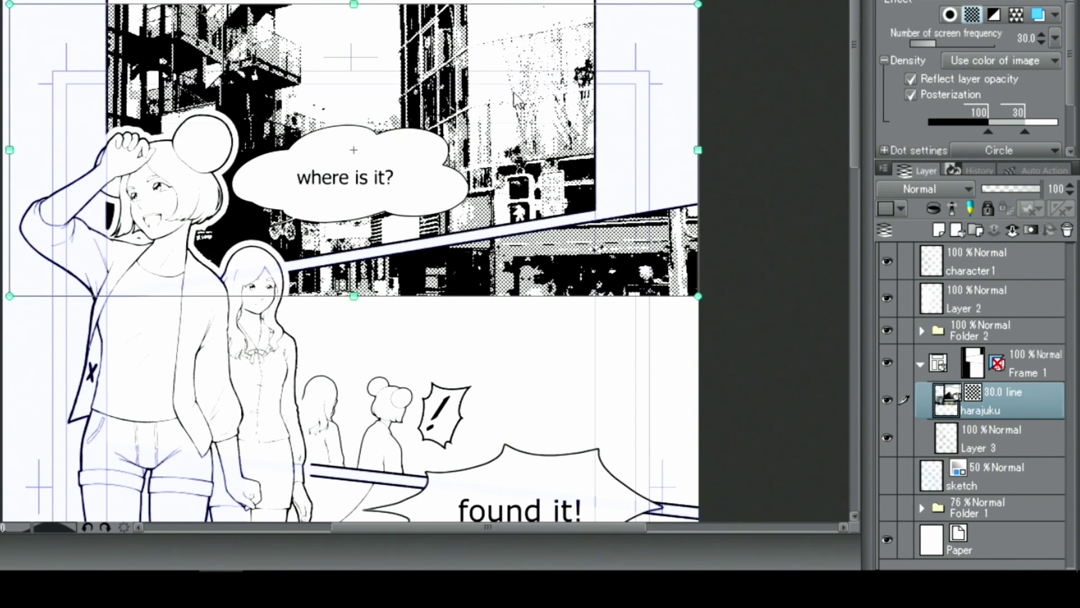
{"action": "mouse_move", "coordinate": [526, 111]}
{"action": "left_mouse_down"}
{"action": "mouse_move", "coordinate": [516, 38]}
{"action": "mouse_move", "coordinate": [563, 44]}
{"action": "left_mouse_up"}
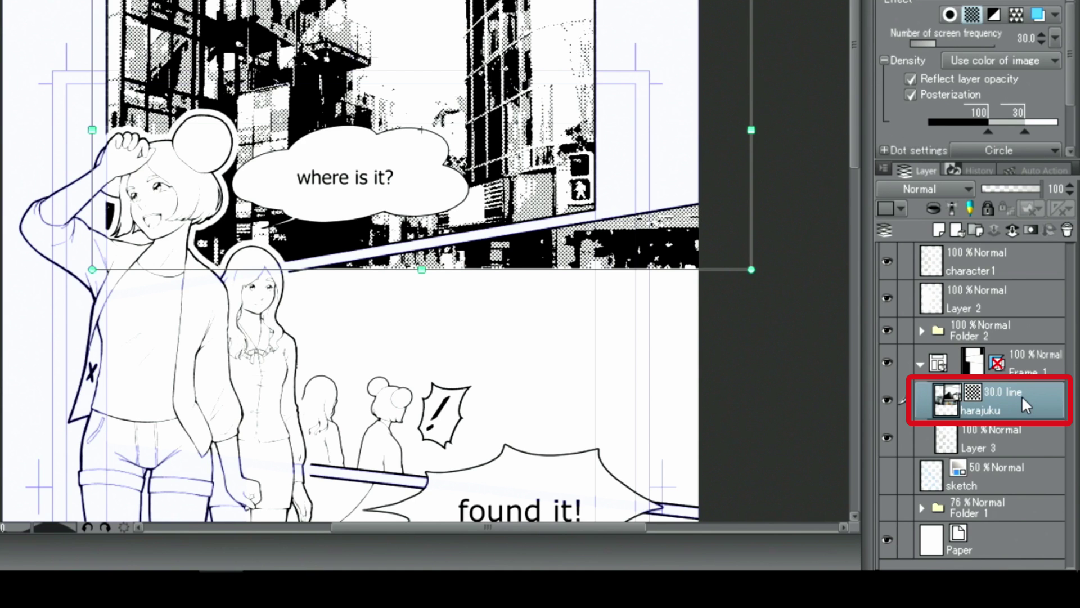
{"action": "left_click", "coordinate": [1031, 232]}
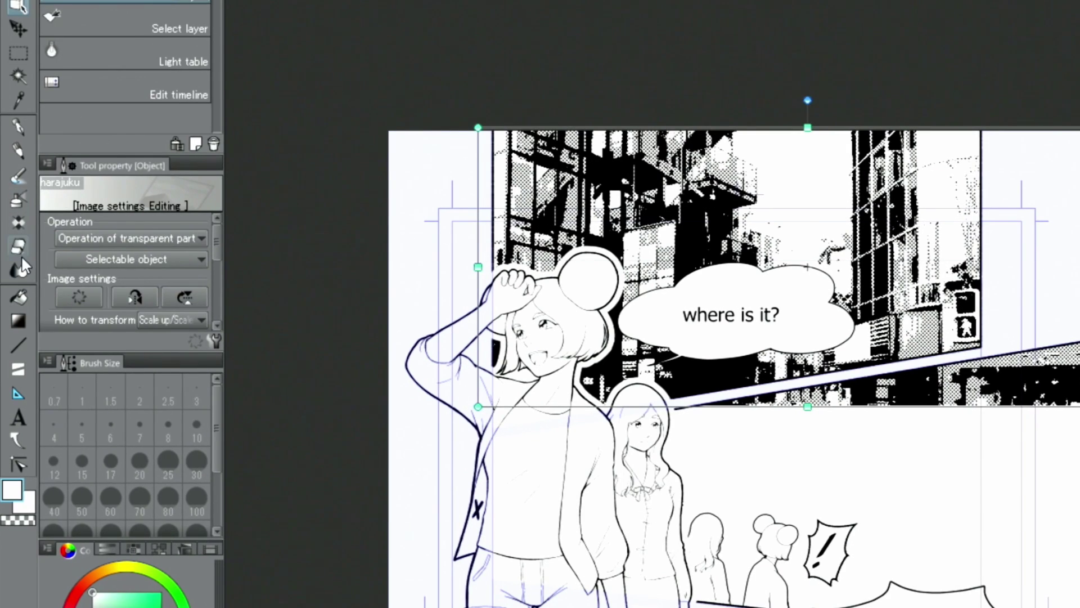
Step: Erase the halftone strip below the top panel's diagonal border, then select the character1 layer
{"action": "left_click", "coordinate": [19, 248]}
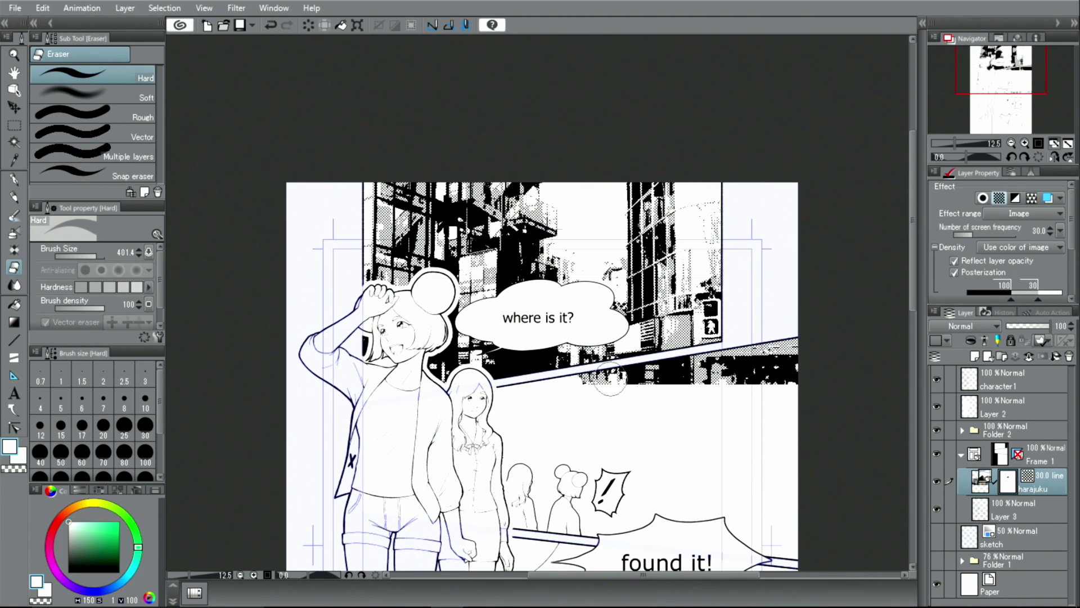
{"action": "mouse_move", "coordinate": [548, 388]}
{"action": "left_mouse_down"}
{"action": "mouse_move", "coordinate": [647, 378]}
{"action": "mouse_move", "coordinate": [639, 371]}
{"action": "mouse_move", "coordinate": [673, 363]}
{"action": "mouse_move", "coordinate": [728, 376]}
{"action": "mouse_move", "coordinate": [752, 369]}
{"action": "mouse_move", "coordinate": [740, 355]}
{"action": "mouse_move", "coordinate": [795, 367]}
{"action": "left_mouse_up"}
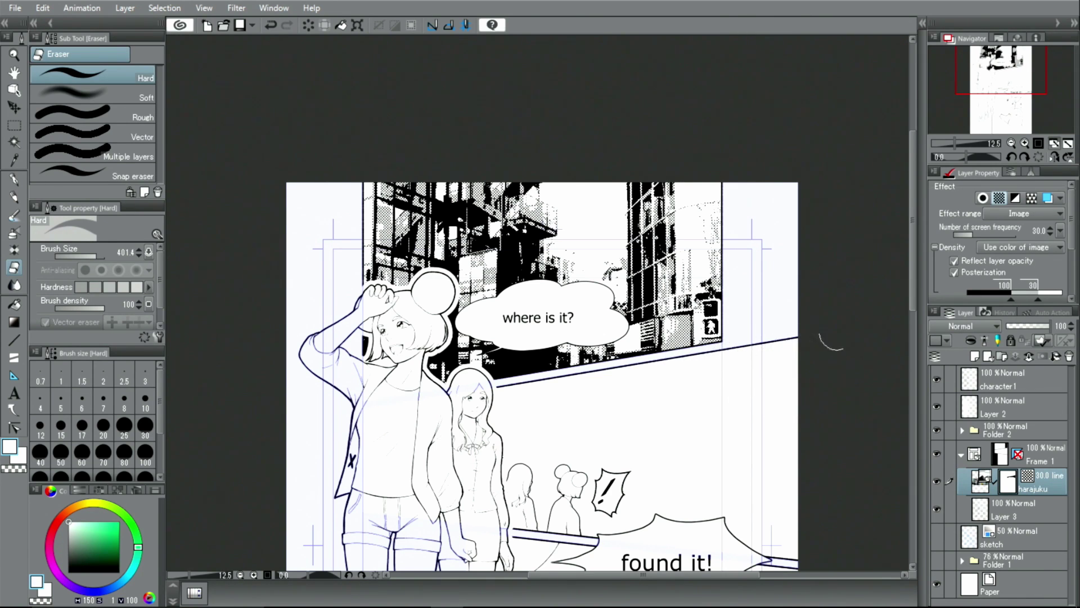
{"action": "left_click", "coordinate": [1068, 143]}
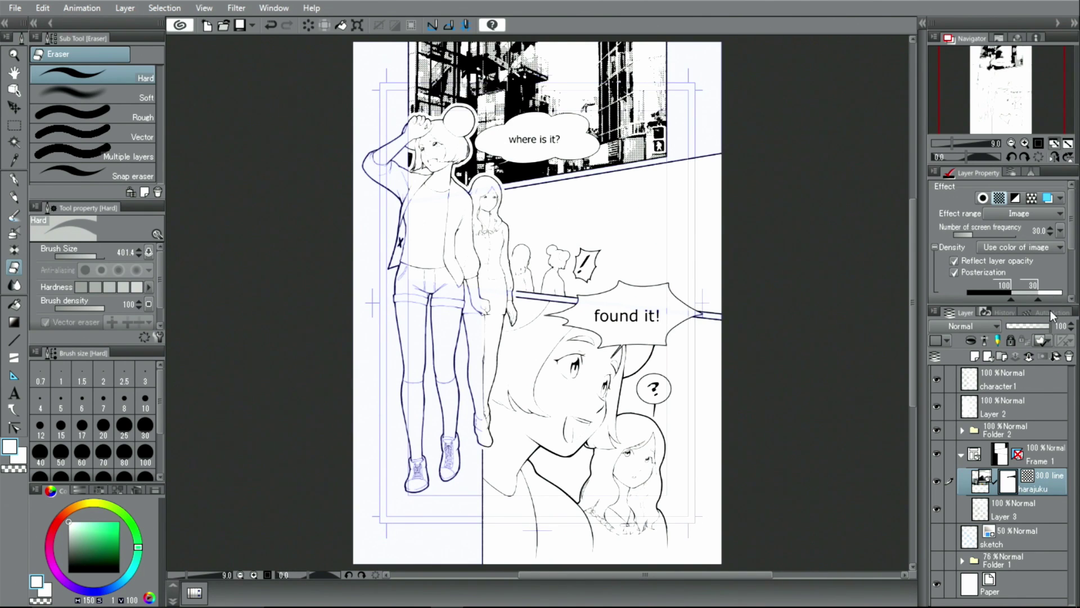
{"action": "left_click", "coordinate": [1030, 385]}
{"action": "key", "text": "o"}
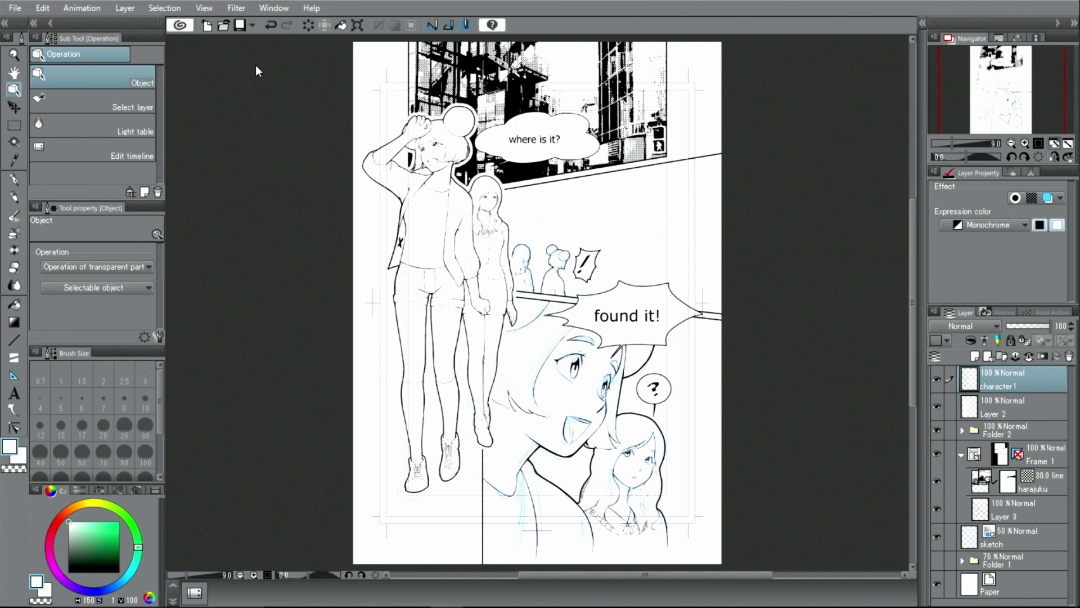
Step: Open the Material [All materials] palette from the Window > Material menu
{"action": "left_click", "coordinate": [271, 9]}
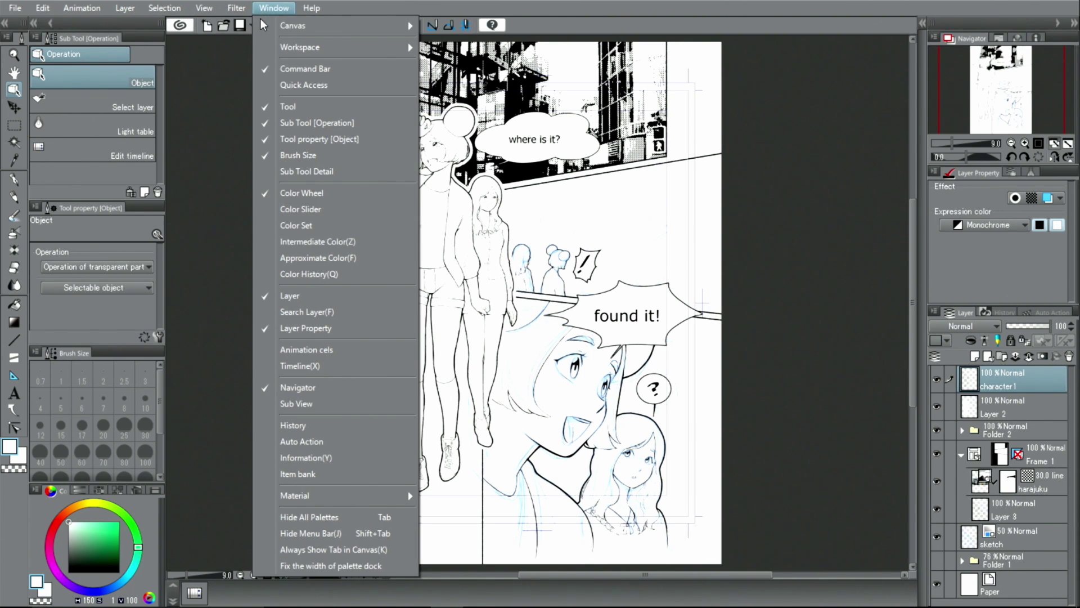
{"action": "mouse_move", "coordinate": [346, 498]}
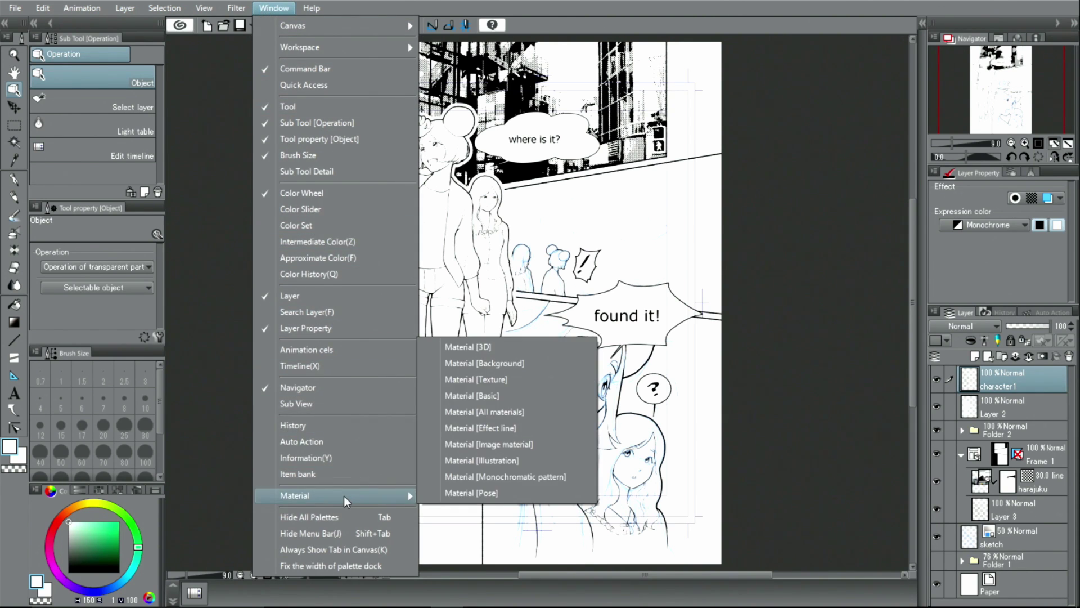
{"action": "left_click", "coordinate": [471, 414]}
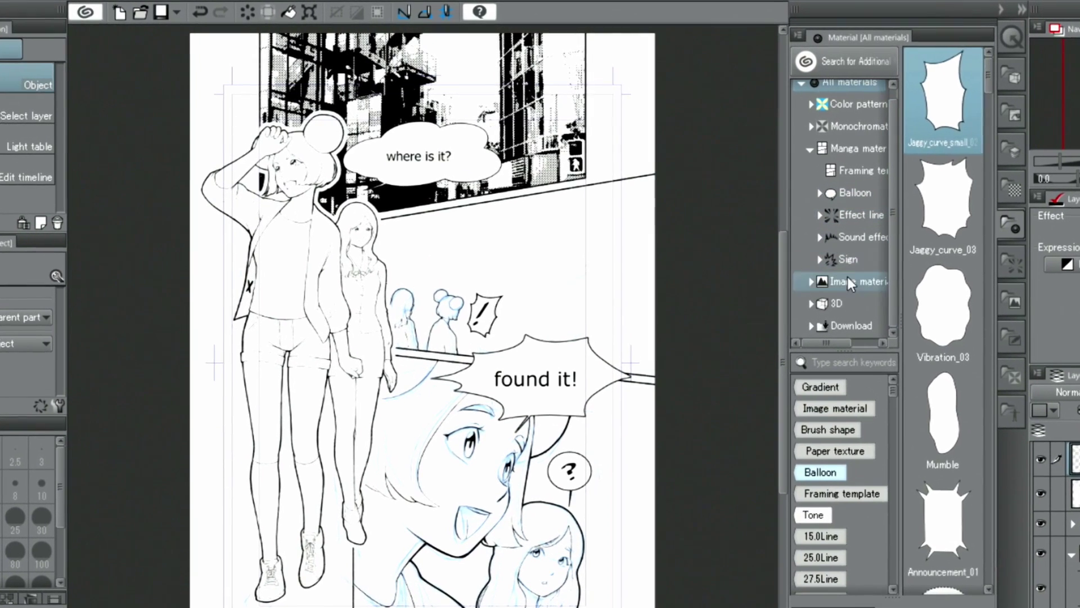
Step: Drag the Car (sedan) A model from the 3D materials onto the page
{"action": "left_click", "coordinate": [786, 263]}
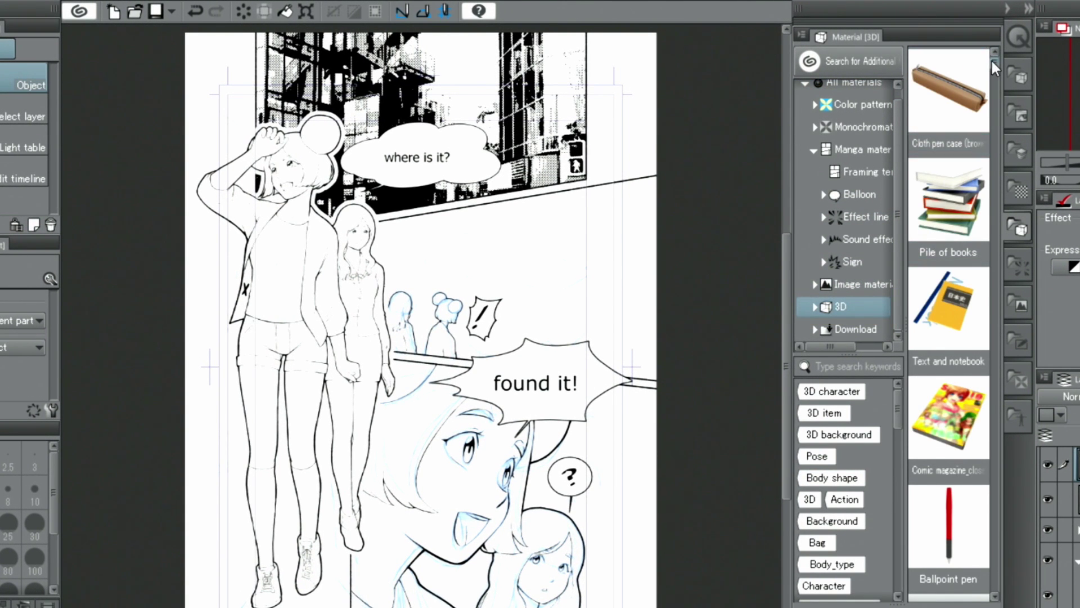
{"action": "left_click_drag", "start_coordinate": [992, 59], "coordinate": [994, 106]}
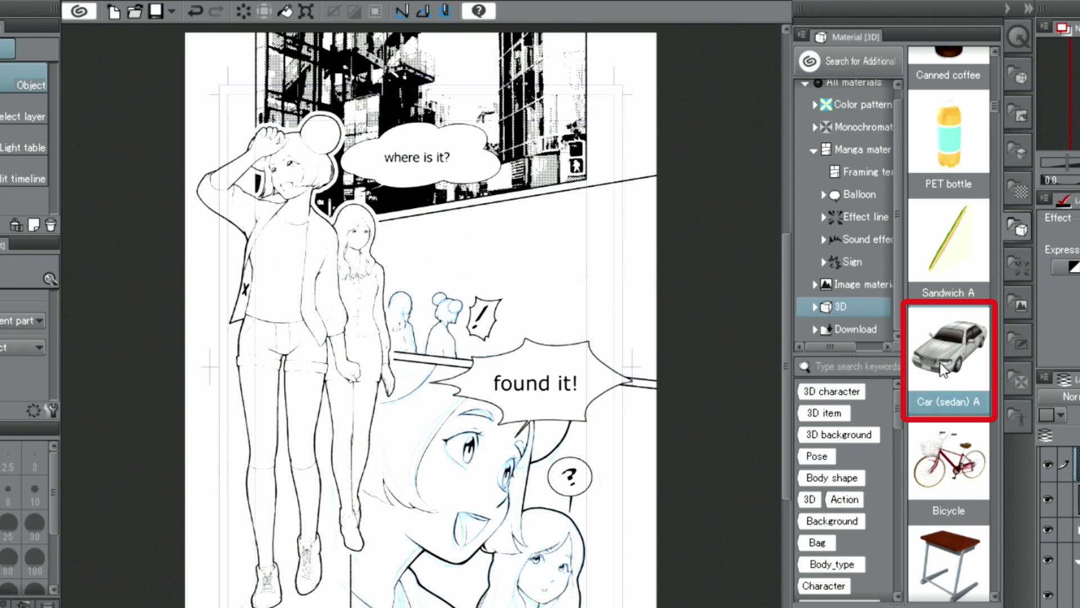
{"action": "left_click_drag", "start_coordinate": [940, 362], "coordinate": [502, 311]}
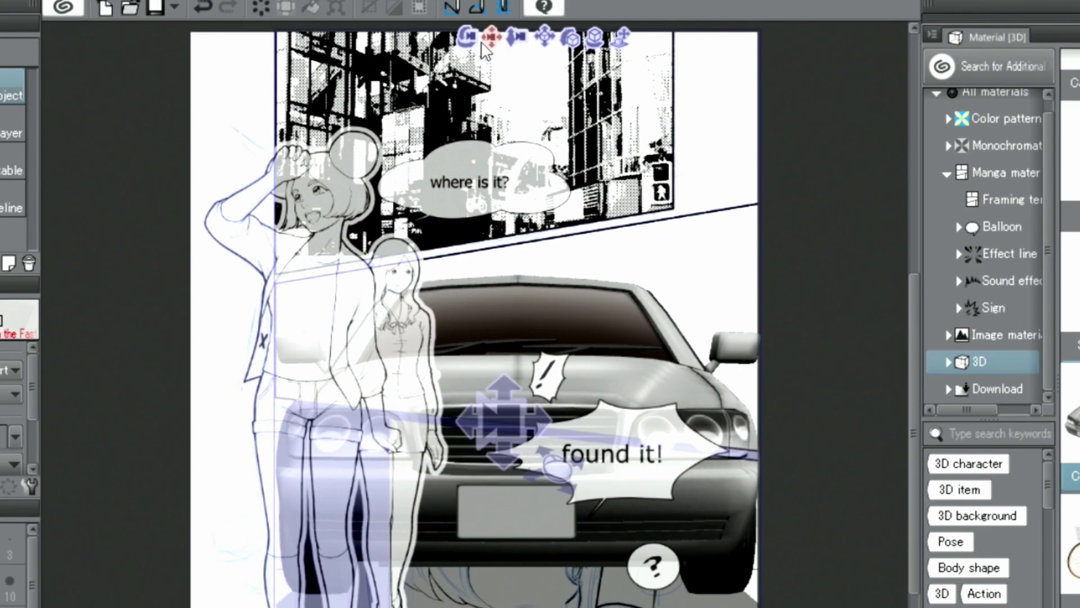
Step: Pull the sedan back to shrink it, center it in the middle panel and rotate it to a front-side view
{"action": "left_click_drag", "start_coordinate": [519, 39], "coordinate": [616, 84]}
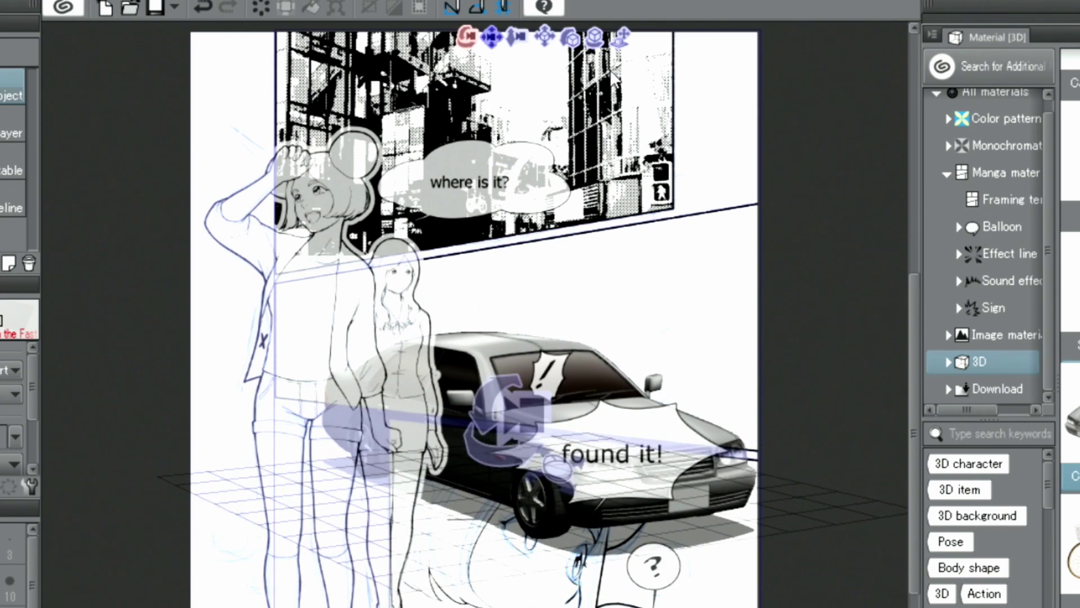
{"action": "left_click_drag", "start_coordinate": [491, 37], "coordinate": [512, 14]}
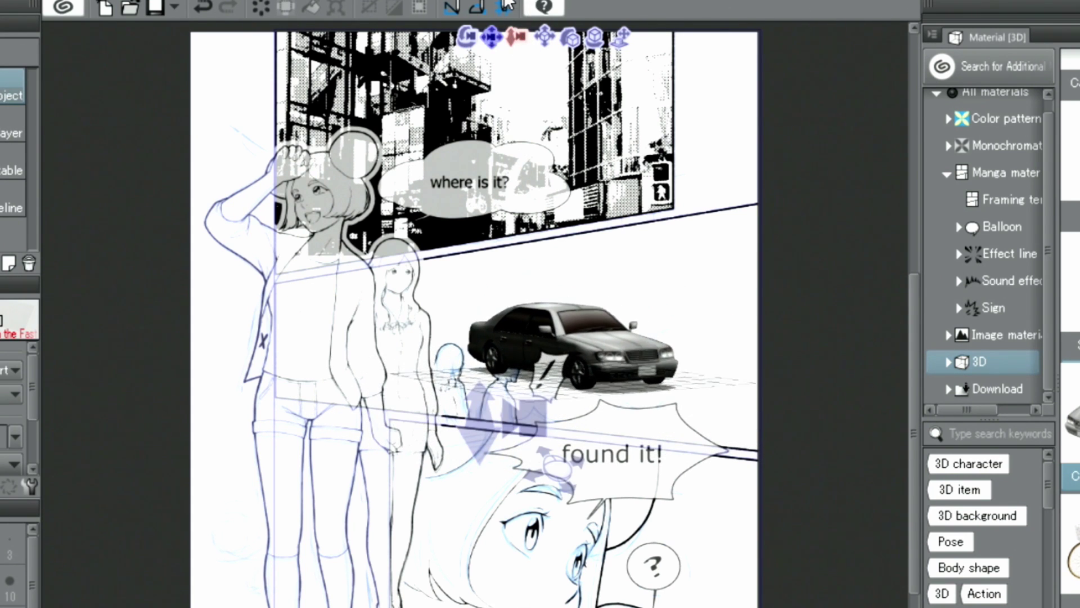
{"action": "left_click", "coordinate": [465, 42]}
{"action": "left_click_drag", "start_coordinate": [449, 43], "coordinate": [504, 27]}
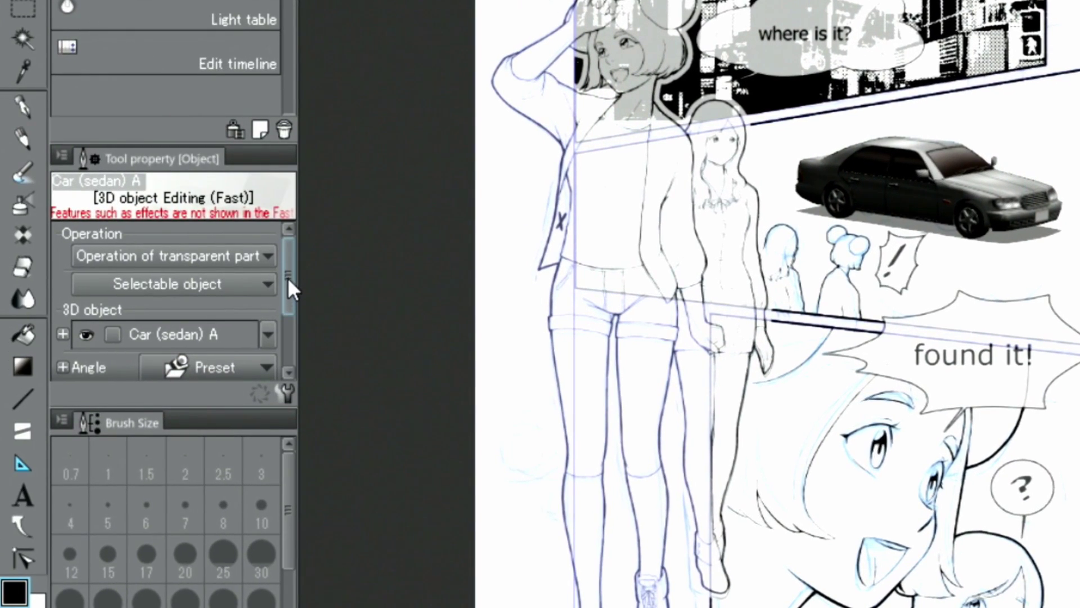
Step: Set the sedan's editing display quality to Normal and uncheck Apply light source
{"action": "left_click_drag", "start_coordinate": [32, 386], "coordinate": [34, 413]}
{"action": "left_click_drag", "start_coordinate": [291, 312], "coordinate": [291, 340]}
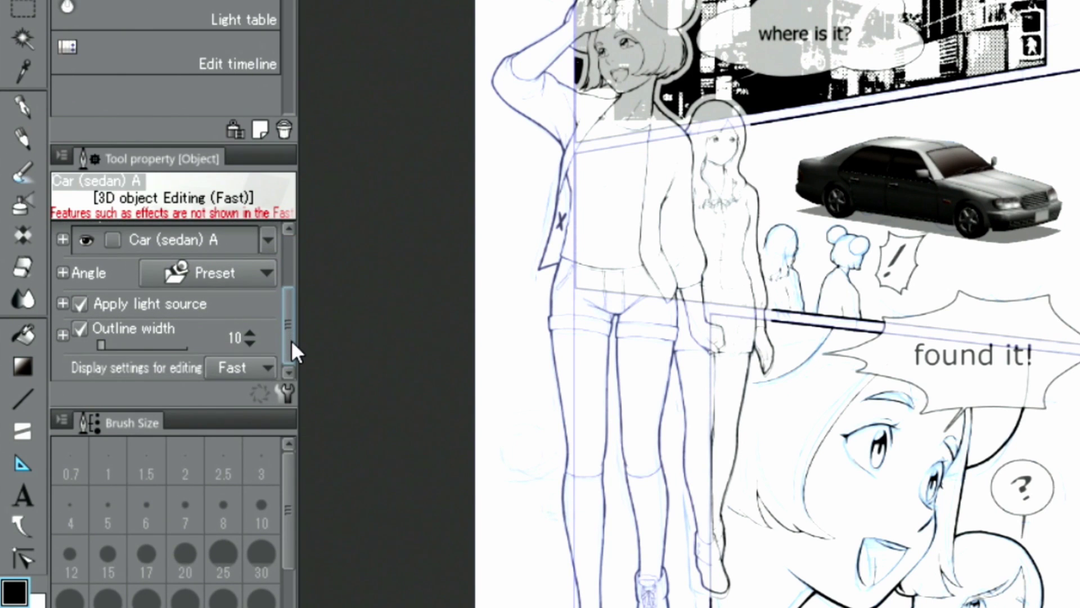
{"action": "left_click", "coordinate": [243, 367]}
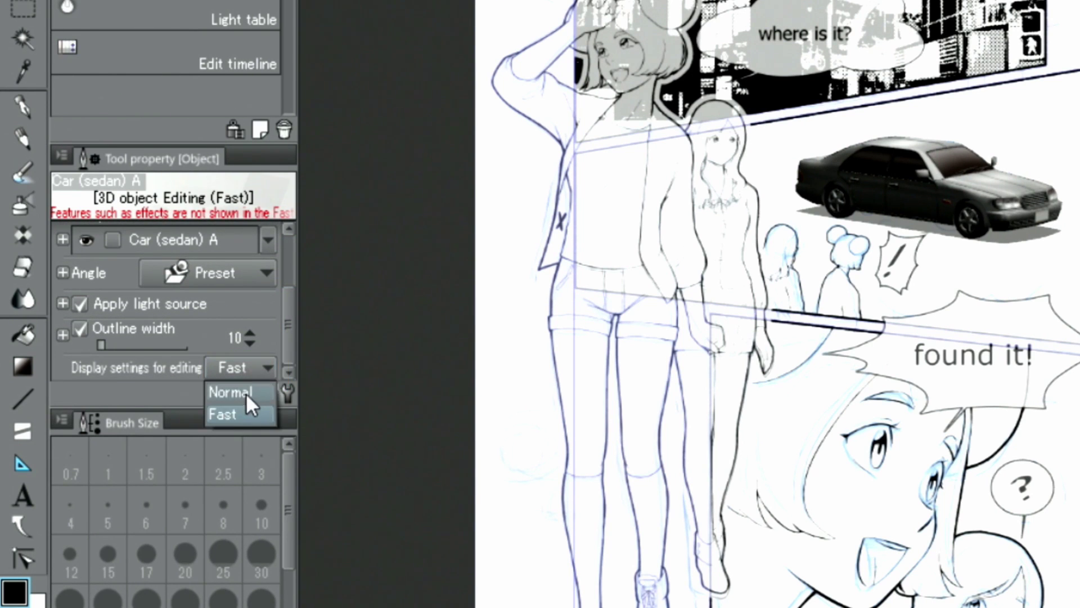
{"action": "left_click", "coordinate": [243, 389]}
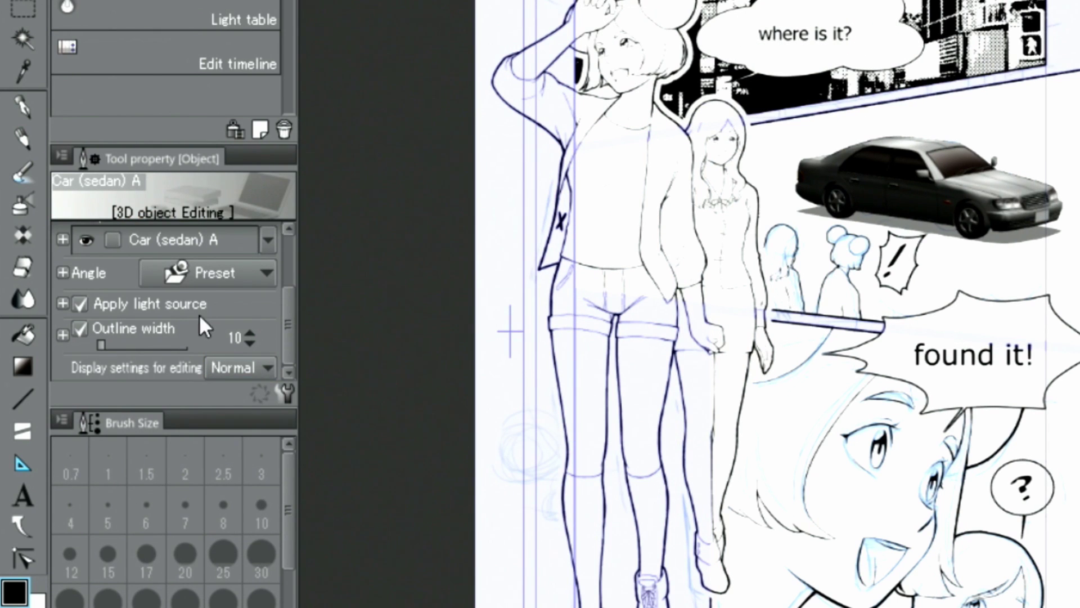
{"action": "left_click", "coordinate": [62, 304]}
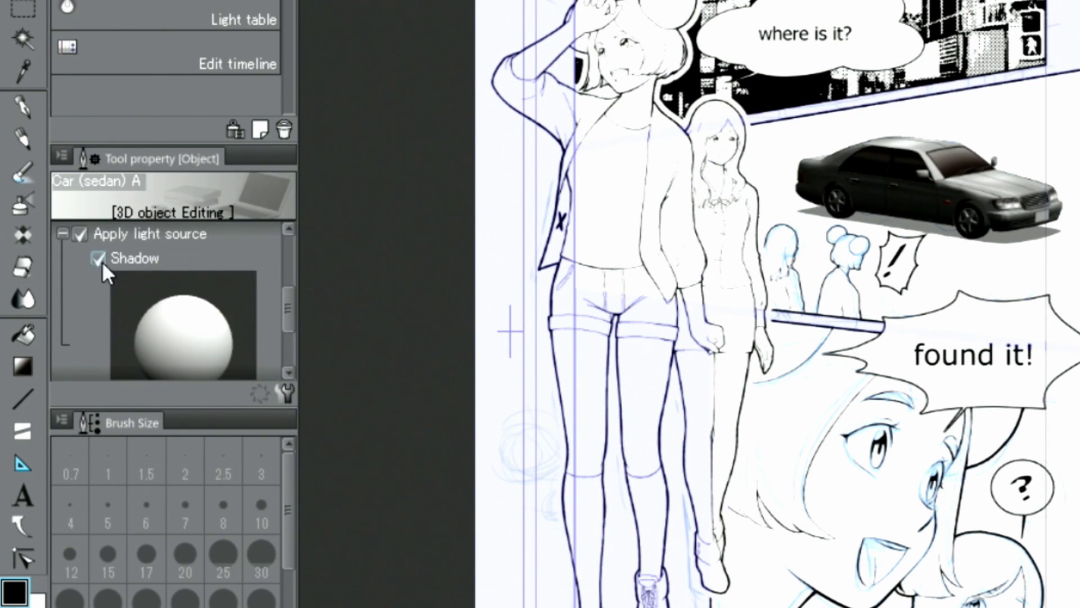
{"action": "left_click", "coordinate": [81, 234]}
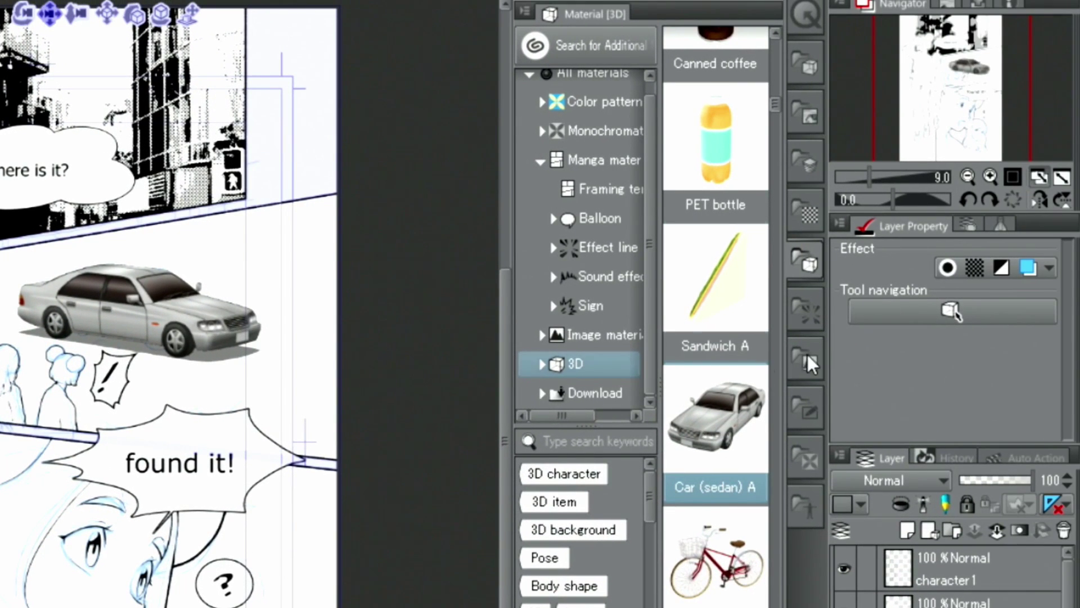
Step: Turn on the car layer's Tone effect with Posterization, darkening the middle level and setting the darkest to 100
{"action": "left_click", "coordinate": [974, 269]}
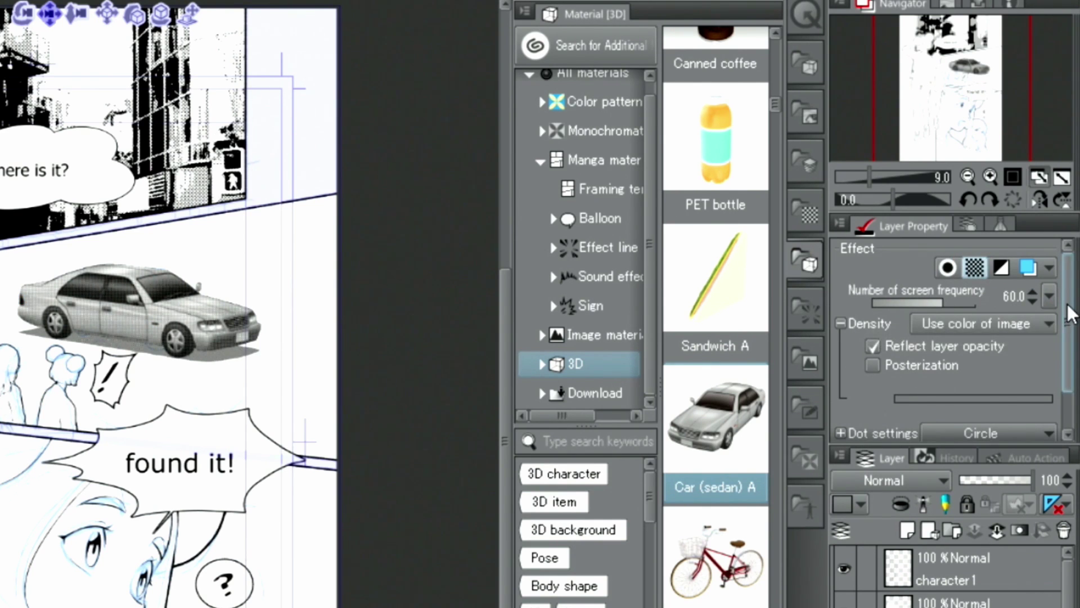
{"action": "scroll", "coordinate": [1065, 317], "scroll_direction": "down", "scroll_amount": 2}
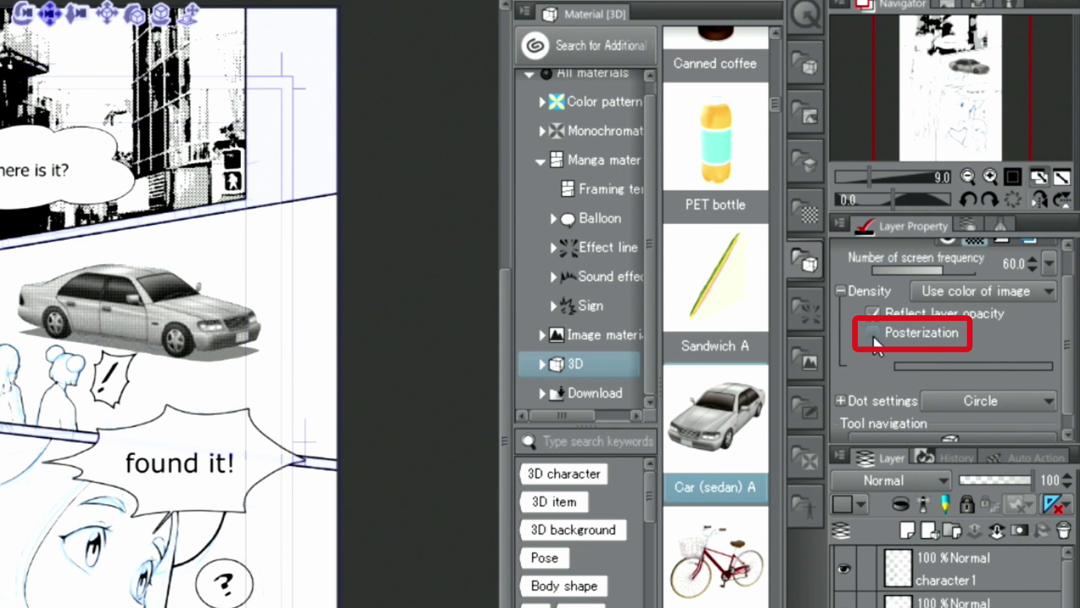
{"action": "left_click", "coordinate": [873, 336]}
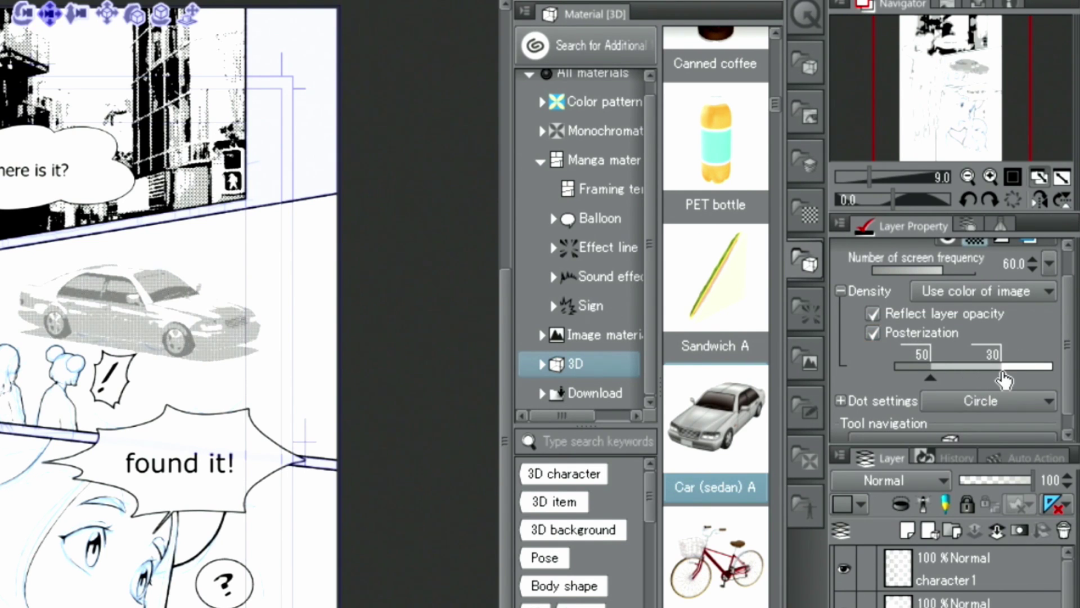
{"action": "mouse_move", "coordinate": [930, 378]}
{"action": "left_mouse_down"}
{"action": "mouse_move", "coordinate": [972, 380]}
{"action": "mouse_move", "coordinate": [925, 377]}
{"action": "mouse_move", "coordinate": [939, 377]}
{"action": "left_mouse_up"}
{"action": "double_click", "coordinate": [932, 354]}
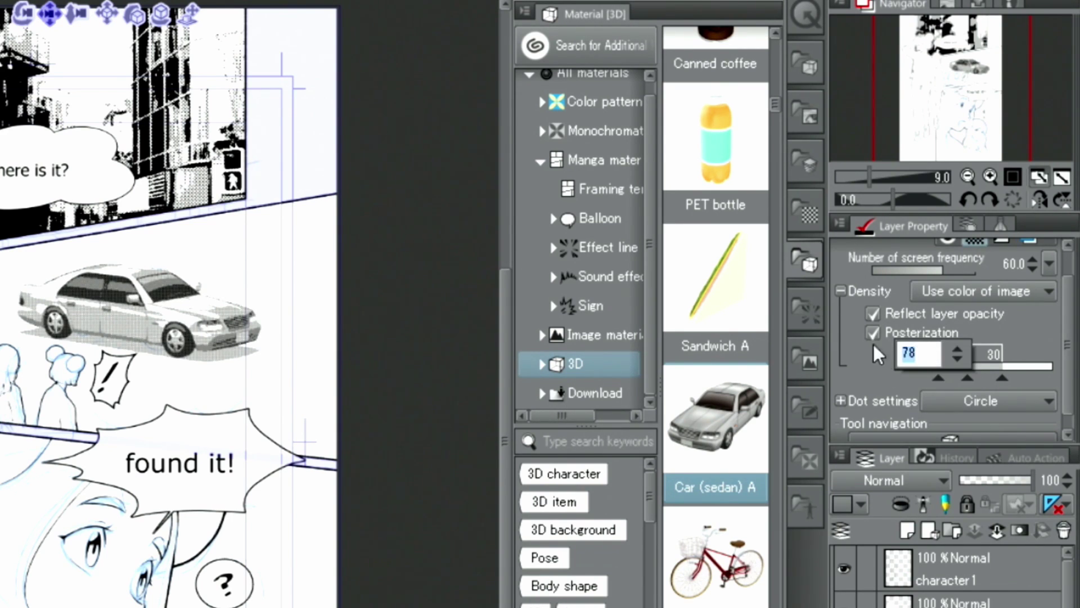
{"action": "type", "text": "100"}
{"action": "key", "text": "Return"}
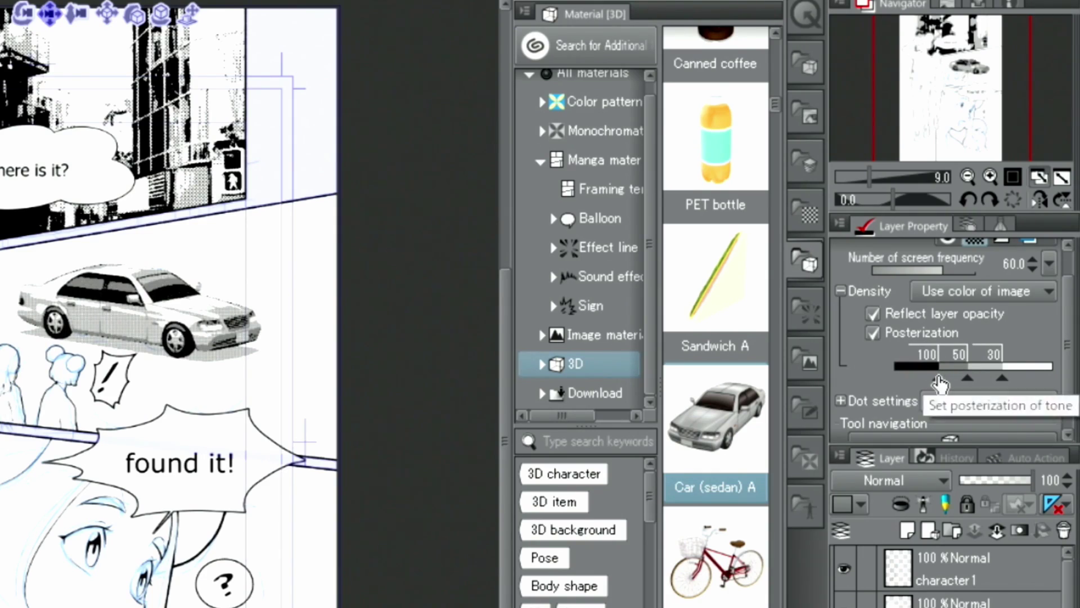
{"action": "scroll", "coordinate": [964, 82], "scroll_direction": "up", "scroll_amount": 5}
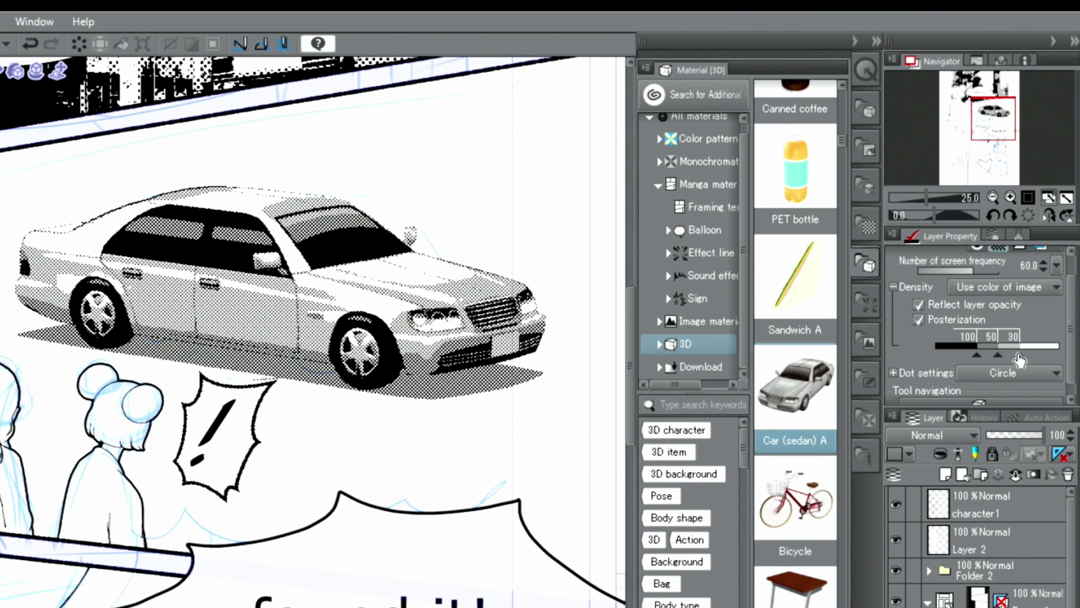
Step: Nudge the lightest posterization level slightly and uncheck Shadow under Apply light source
{"action": "left_click_drag", "start_coordinate": [1020, 356], "coordinate": [1017, 360]}
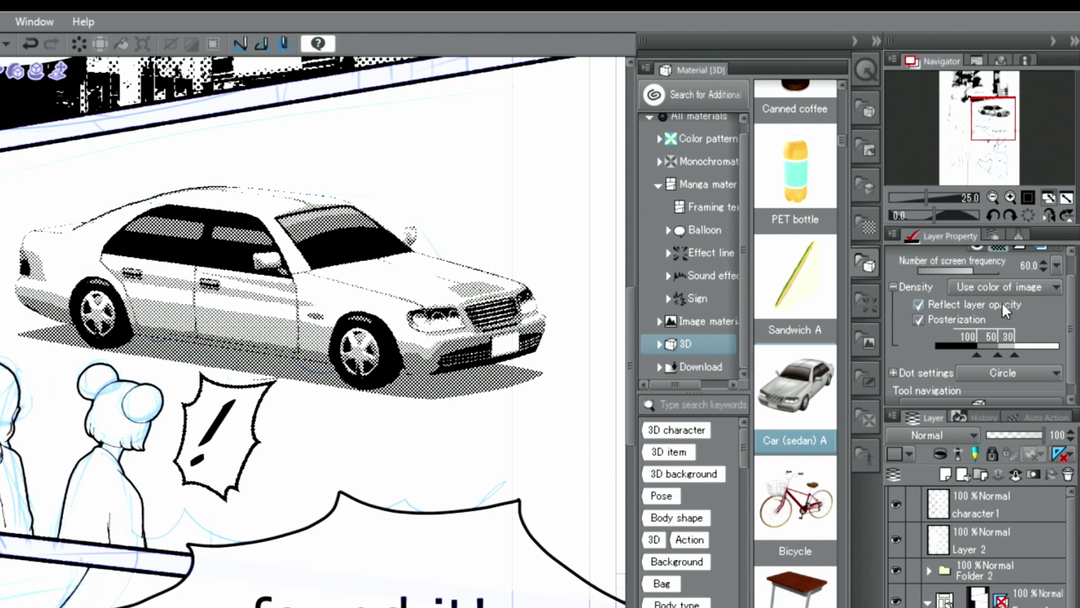
{"action": "scroll", "coordinate": [1074, 290], "scroll_direction": "up", "scroll_amount": 1}
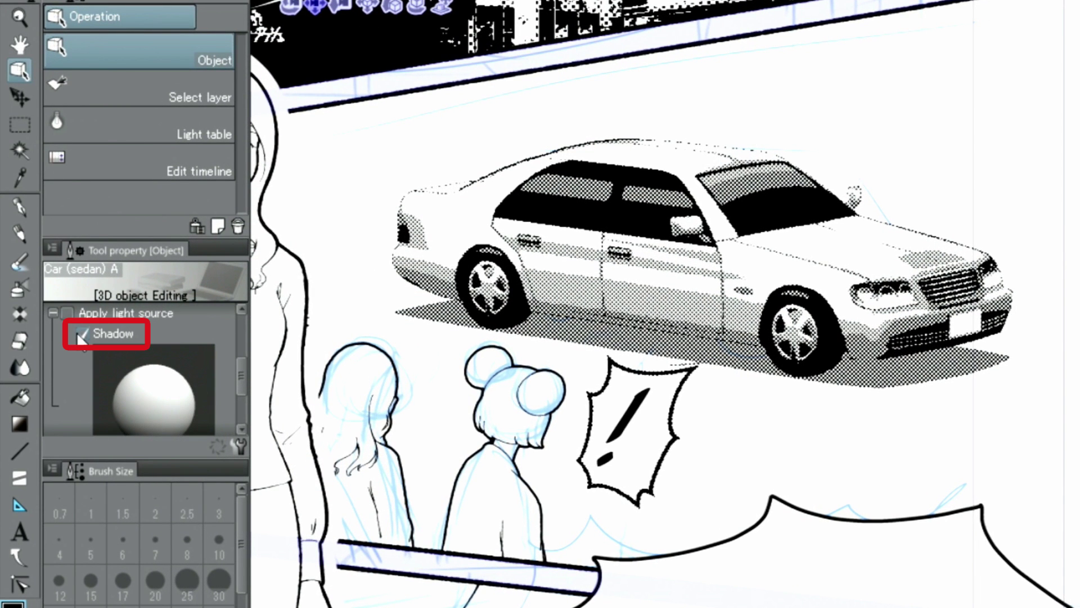
{"action": "left_click", "coordinate": [82, 335]}
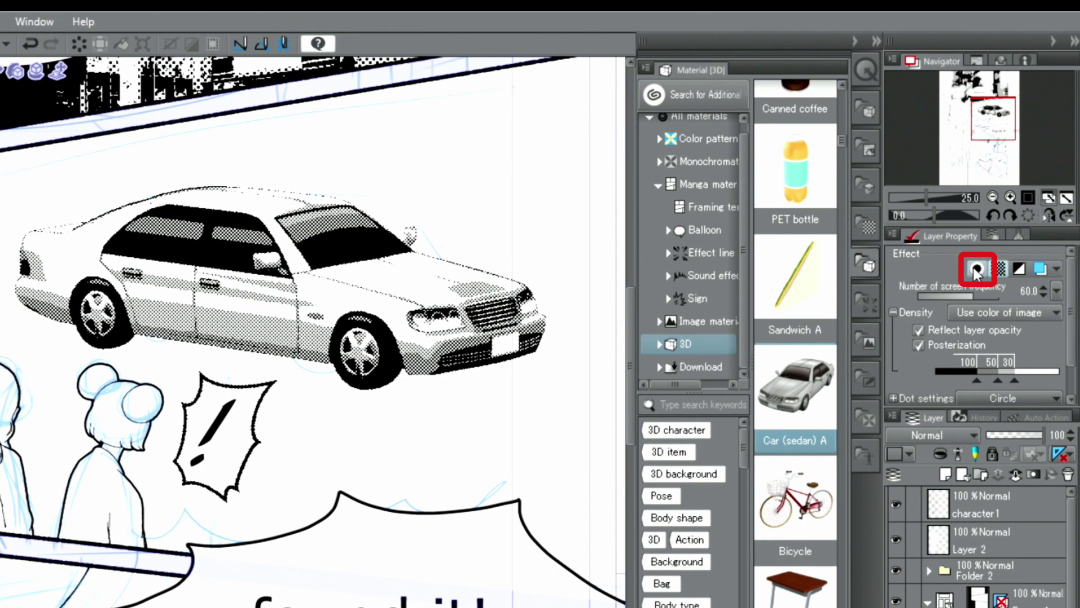
Step: Enable the Border effect on the car layer with edge thickness 7.0, then collapse the Material palette
{"action": "left_click", "coordinate": [976, 271]}
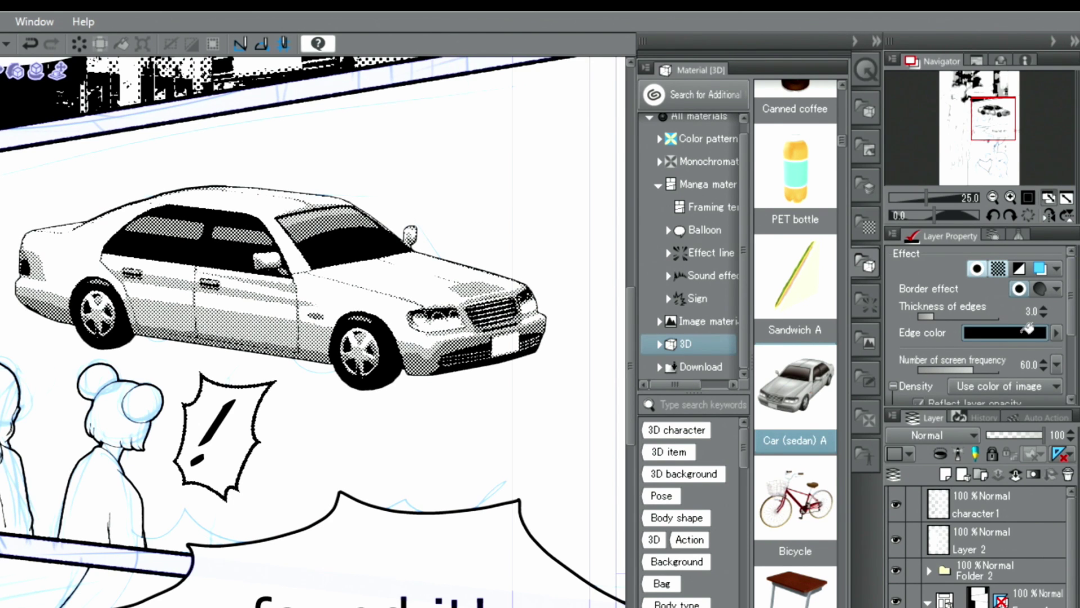
{"action": "left_click", "coordinate": [1043, 307]}
{"action": "left_click", "coordinate": [1042, 307]}
{"action": "left_click", "coordinate": [1043, 308]}
{"action": "left_click", "coordinate": [1043, 307]}
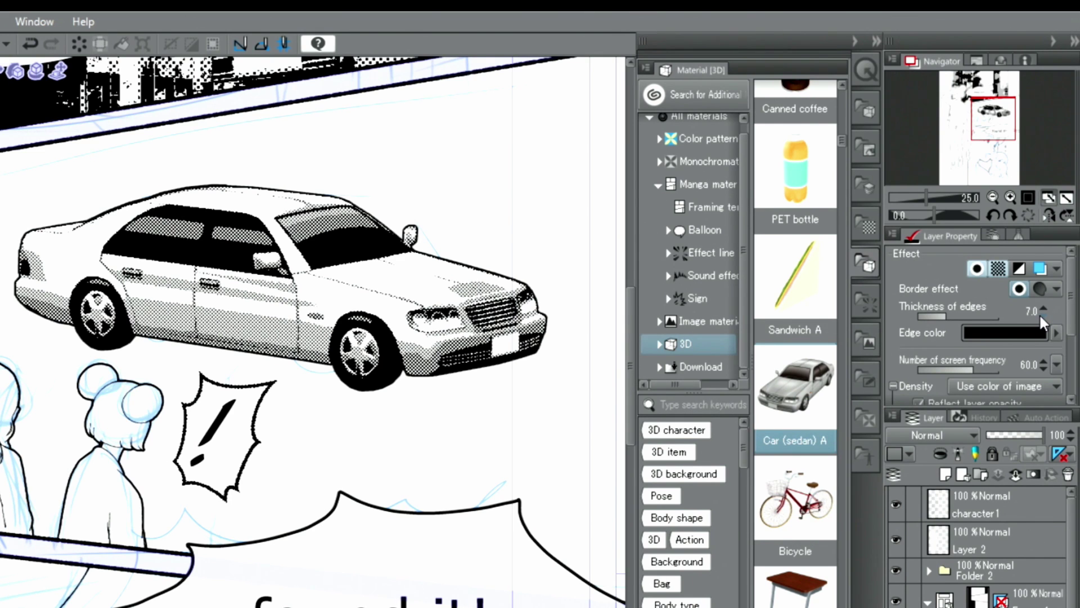
{"action": "left_click", "coordinate": [876, 41]}
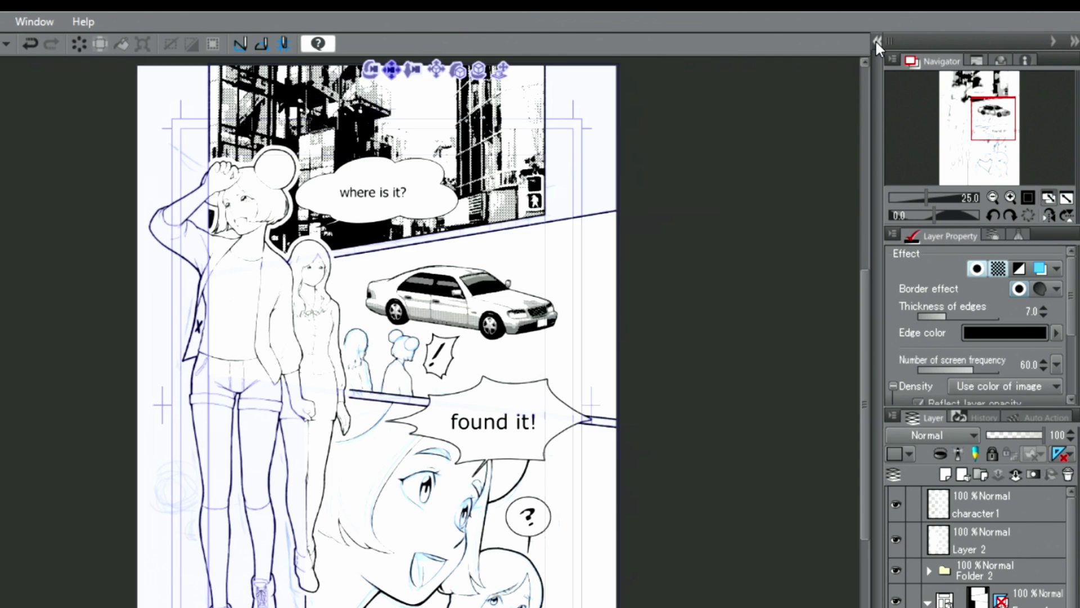